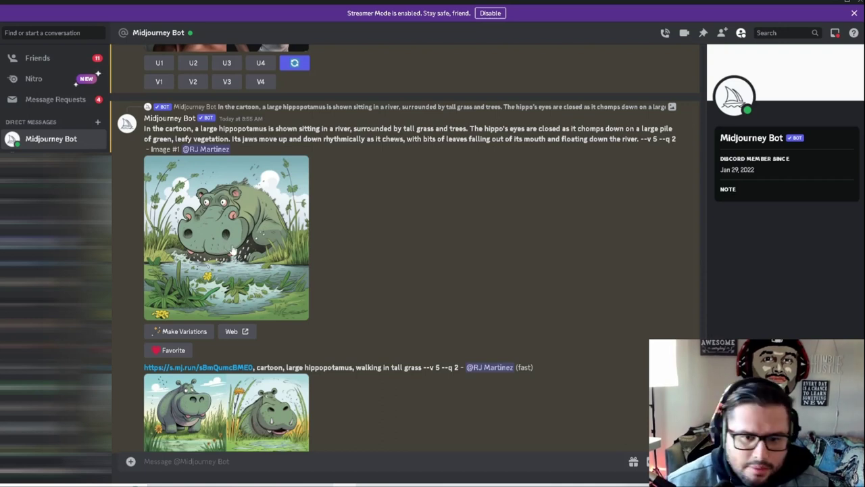
# - Review the hippo prompt texts and view the upscaled hippo image enlarged
pyautogui.tripleClick(194, 132)
pyautogui.click(361, 207)
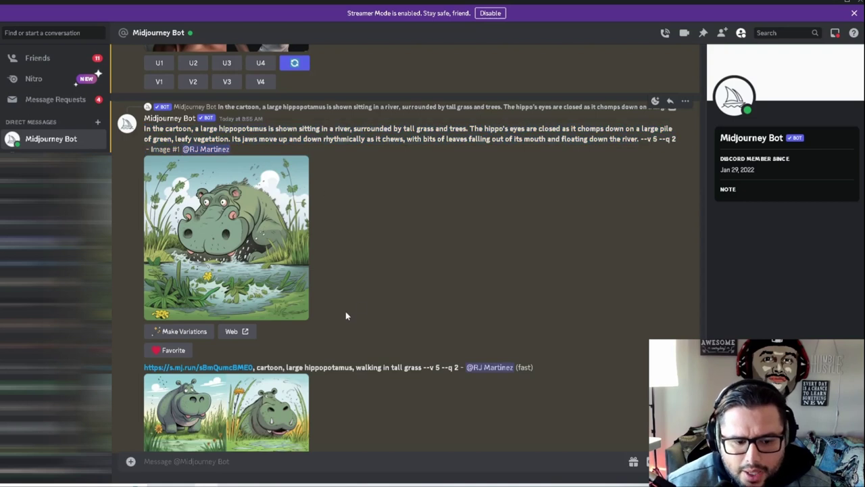
pyautogui.click(255, 249)
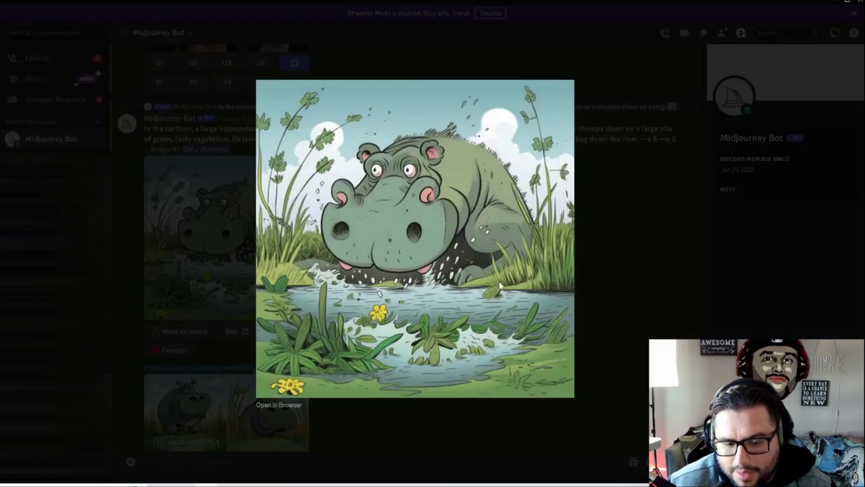
pyautogui.click(584, 280)
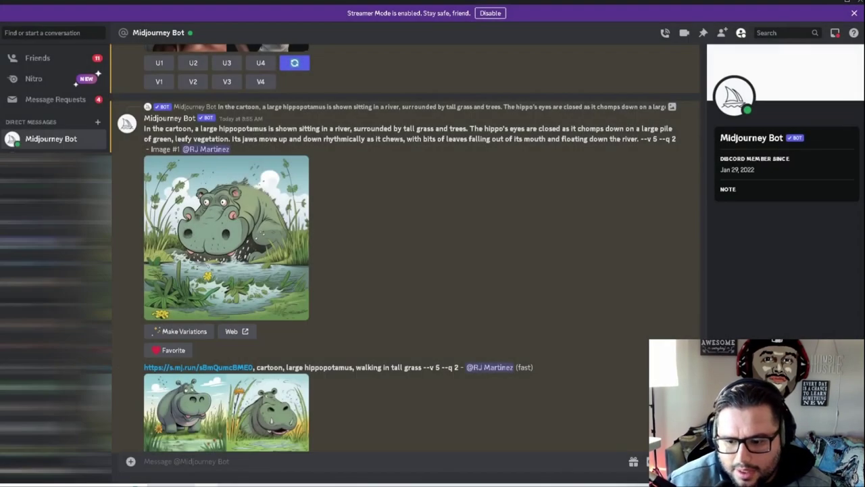
pyautogui.scroll(15, 703, 311)
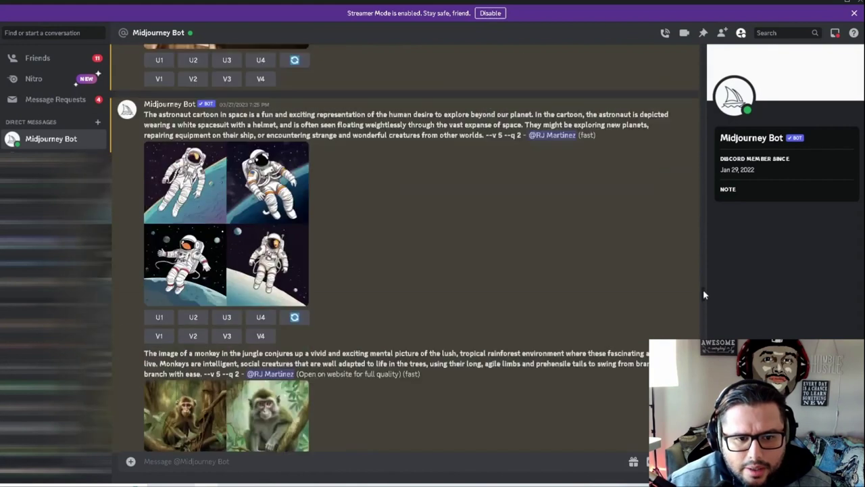
pyautogui.scroll(-10, 703, 295)
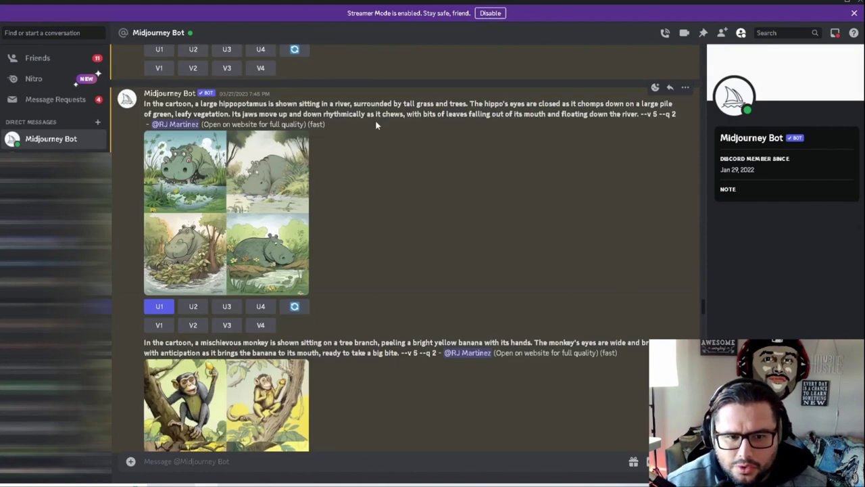
pyautogui.tripleClick(497, 114)
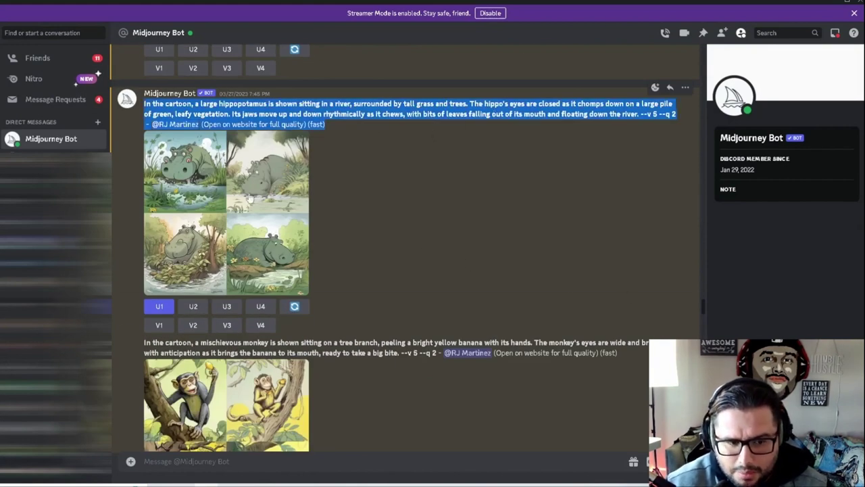
pyautogui.click(331, 226)
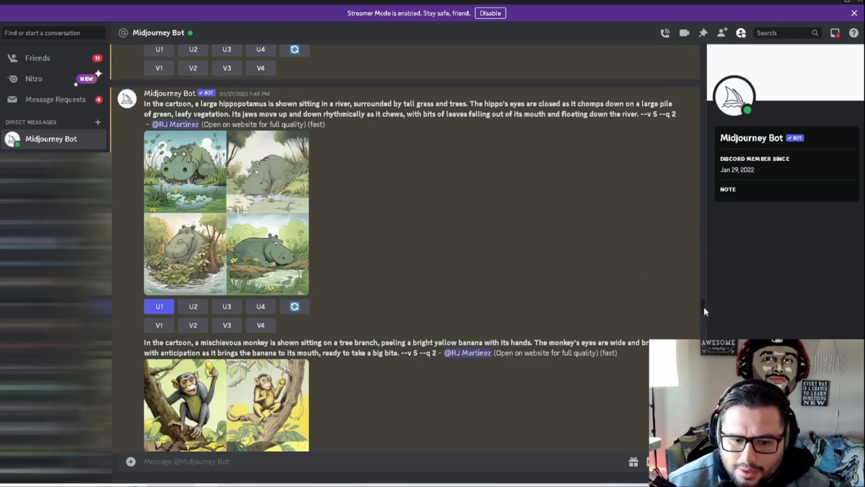
# - Copy the link of the upscaled hippo image
pyautogui.moveTo(703, 307); pyautogui.dragTo(702, 344)
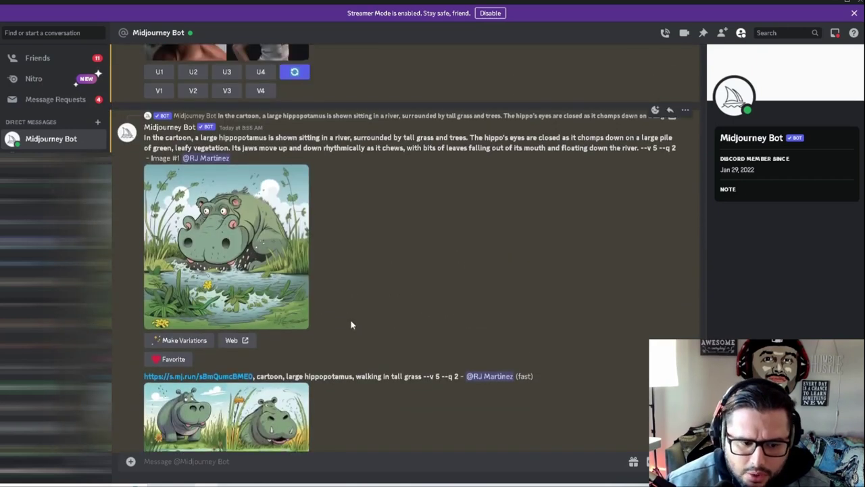
pyautogui.rightClick(269, 233)
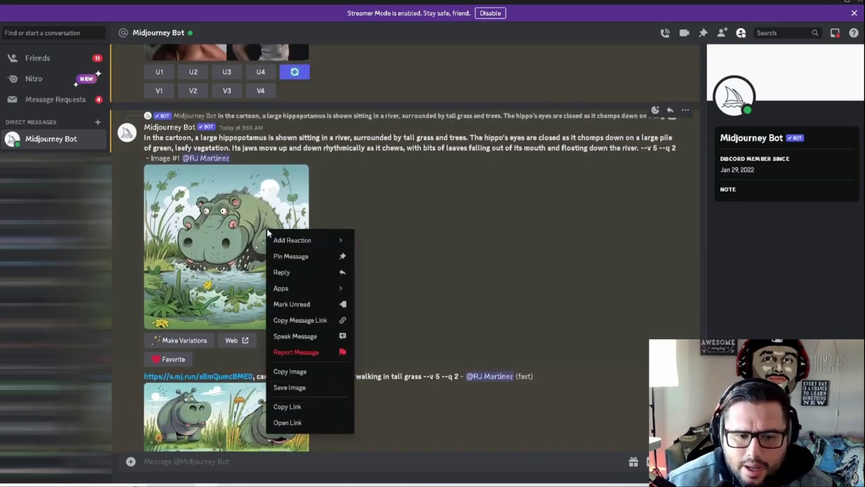
pyautogui.moveTo(274, 247)
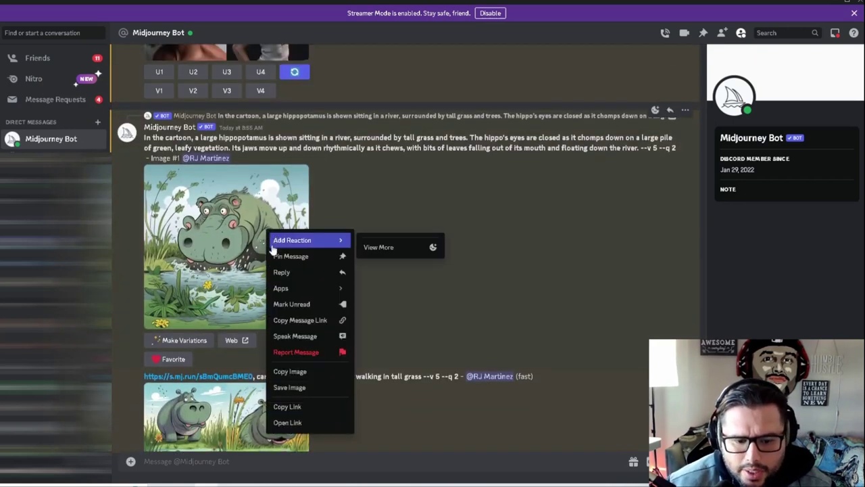
pyautogui.click(295, 406)
# - Start an /imagine prompt with the pasted hippo image link followed by a comma
pyautogui.click(189, 462)
pyautogui.write('/')
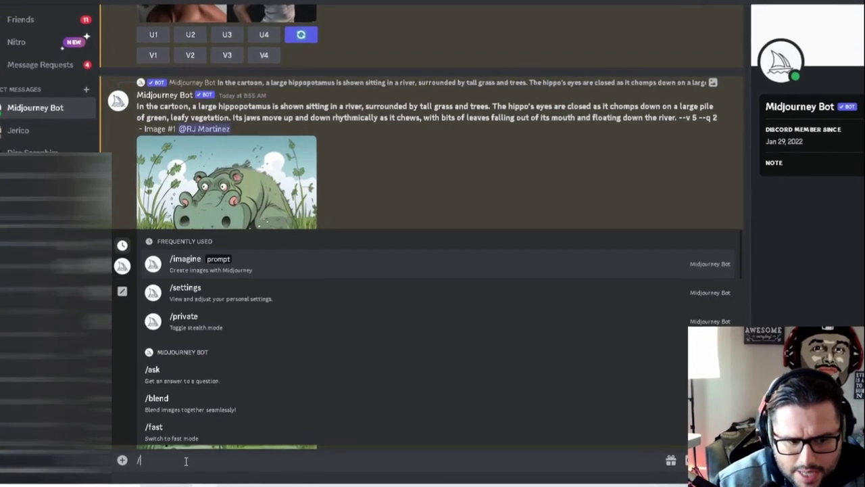
pyautogui.press('Tab')
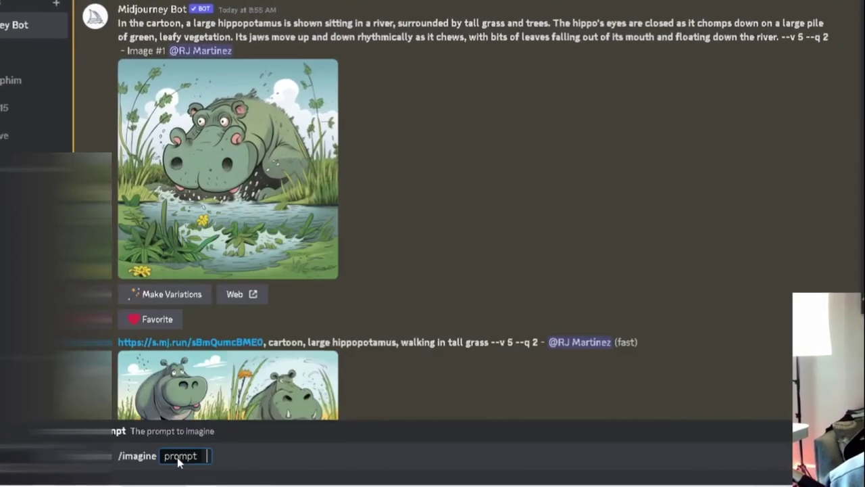
pyautogui.hotkey('ctrl', 'v')
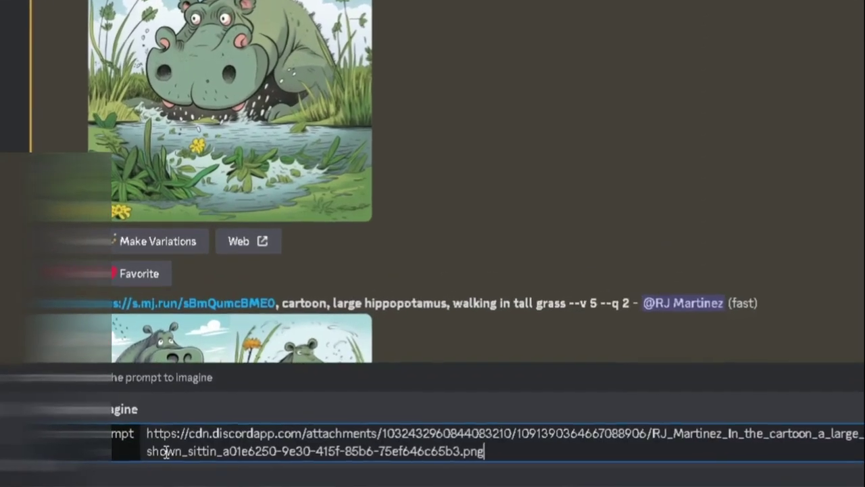
pyautogui.write(',')
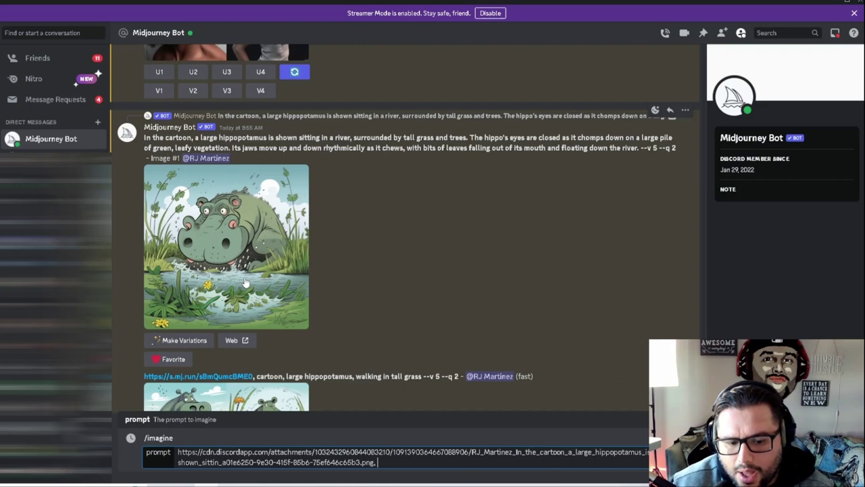
# - Pick out 'cartoon' and 'large' in the prompt, then view the walking-in-tall-grass hippo grid enlarged
pyautogui.scroll(-2, 379, 315)
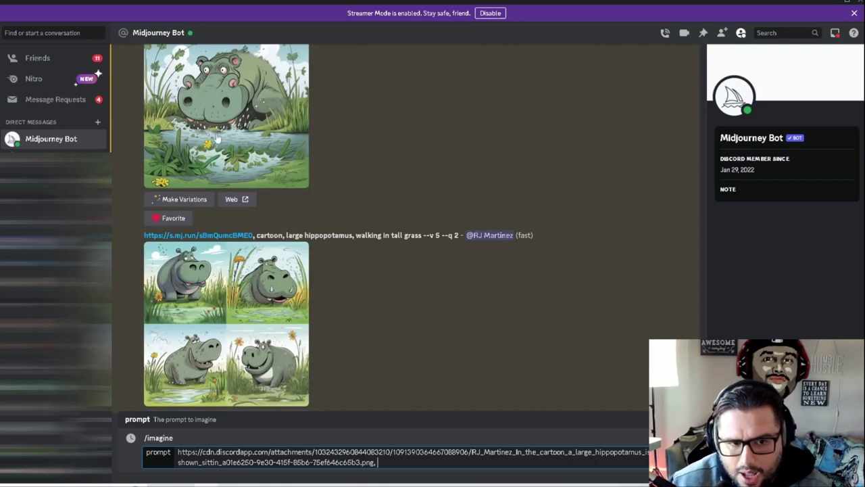
pyautogui.doubleClick(269, 236)
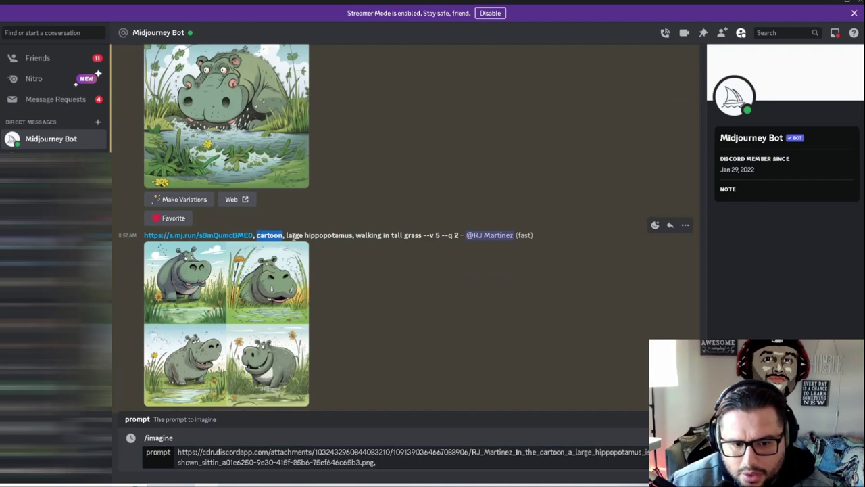
pyautogui.doubleClick(295, 236)
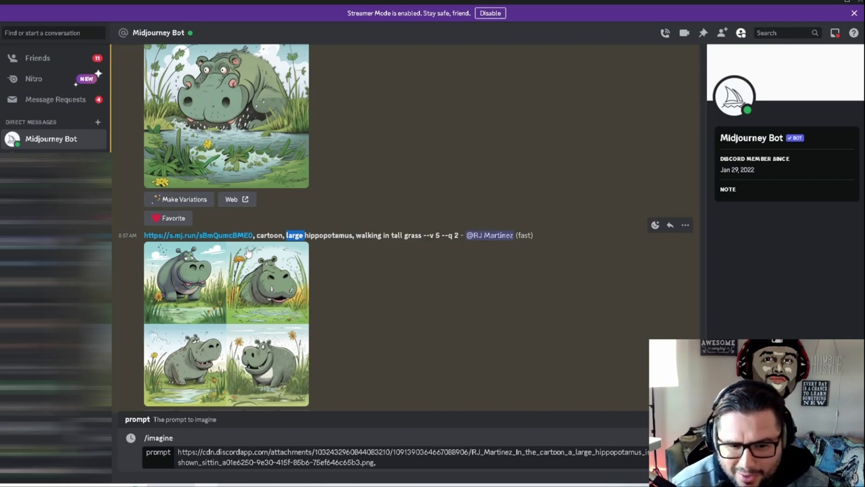
pyautogui.click(248, 252)
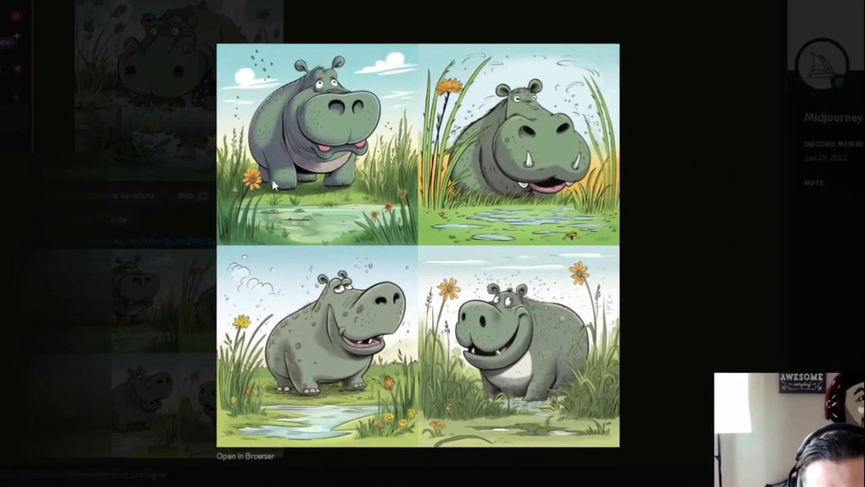
pyautogui.click(699, 307)
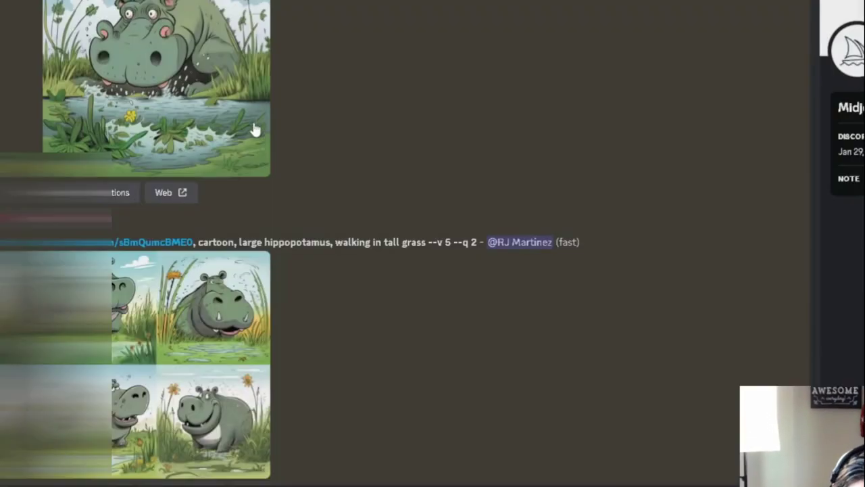
pyautogui.click(245, 121)
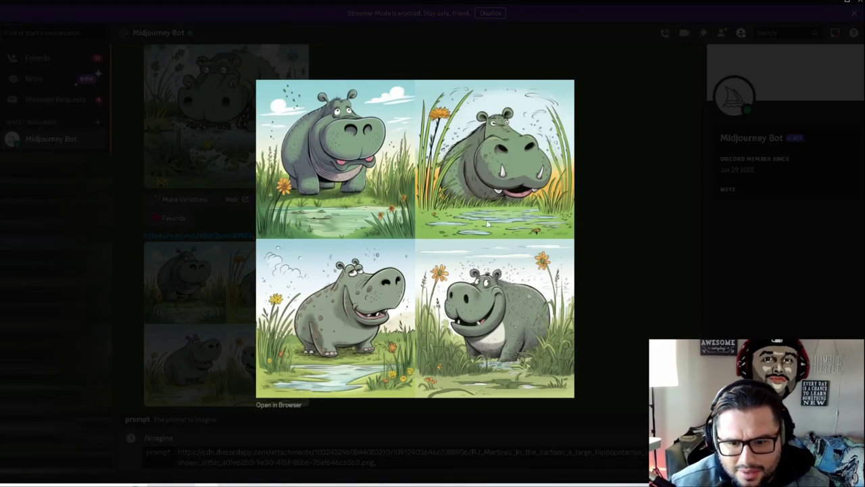
# - Highlight the 'cartoon, hippopotamus, drinking water' prompt and enlarge its pond hippo grid
pyautogui.press('Escape')
pyautogui.scroll(-3, 489, 310)
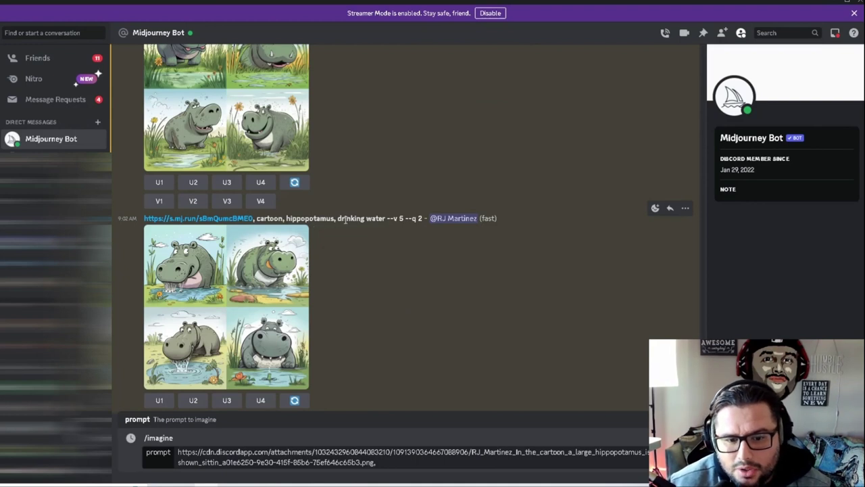
pyautogui.moveTo(256, 218); pyautogui.dragTo(385, 218)
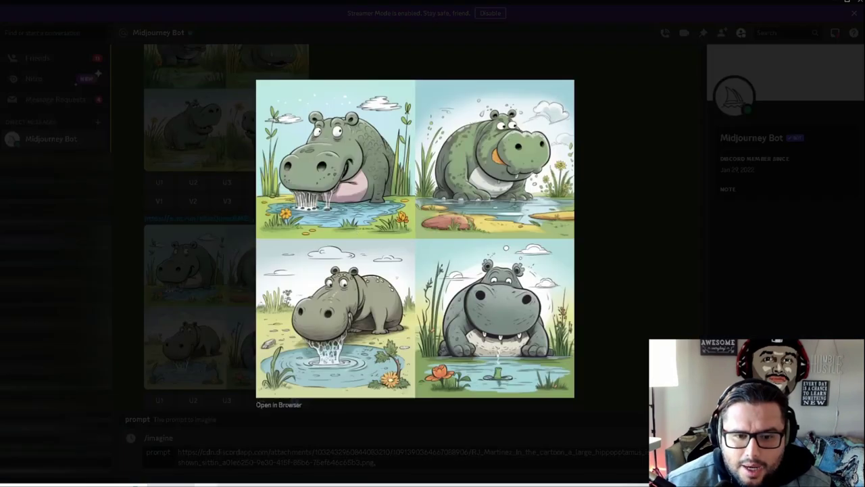
pyautogui.click(200, 342)
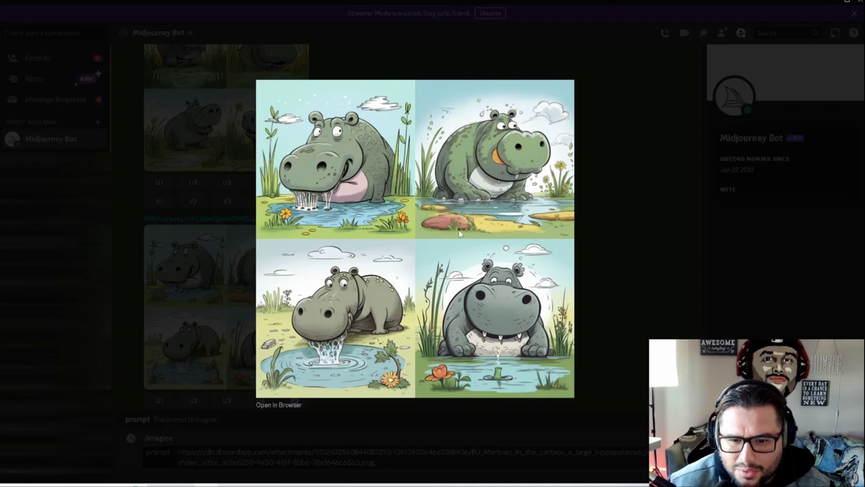
# - Close the pond grid and enlarge the 'drinking water, eating' grid of people drinking
pyautogui.click(621, 178)
pyautogui.scroll(-5, 498, 313)
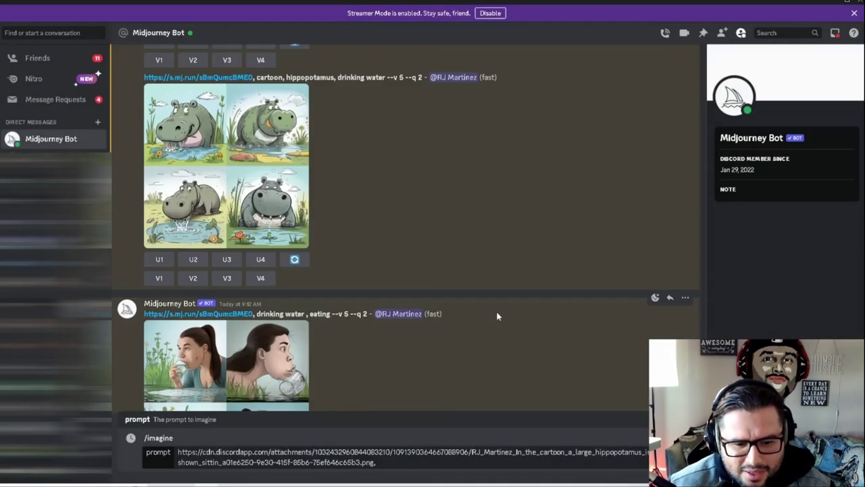
pyautogui.scroll(-2, 496, 315)
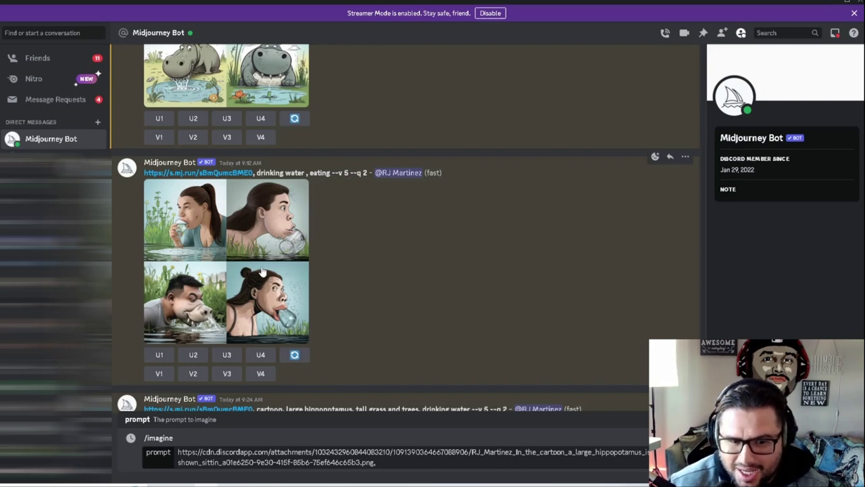
pyautogui.click(264, 273)
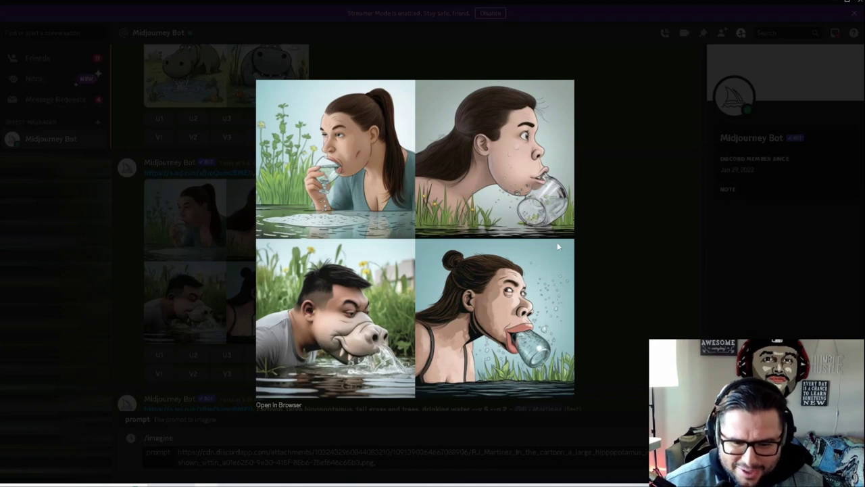
# - Close the enlarged grids, briefly view the tall-grass drinking-water hippo grid, and return to chat
pyautogui.click(613, 264)
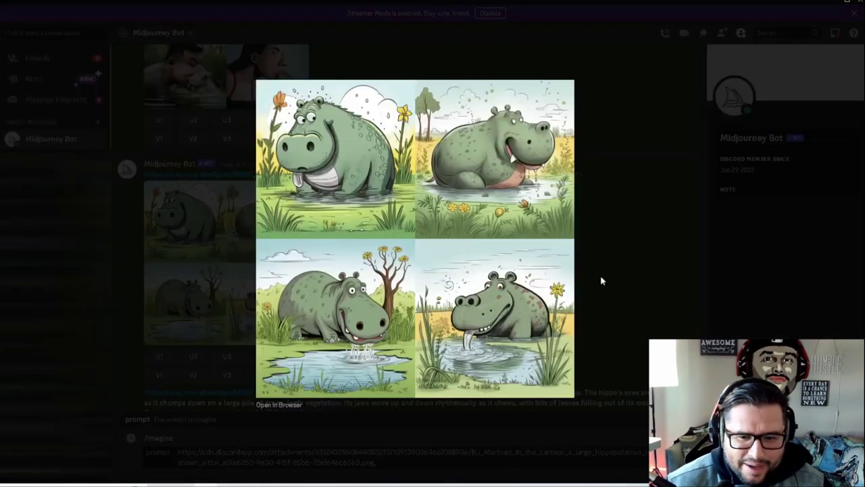
pyautogui.click(601, 280)
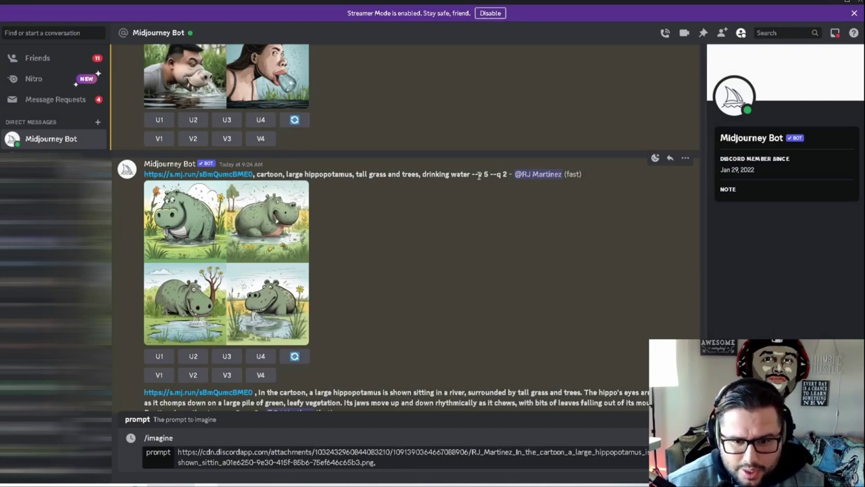
pyautogui.click(224, 235)
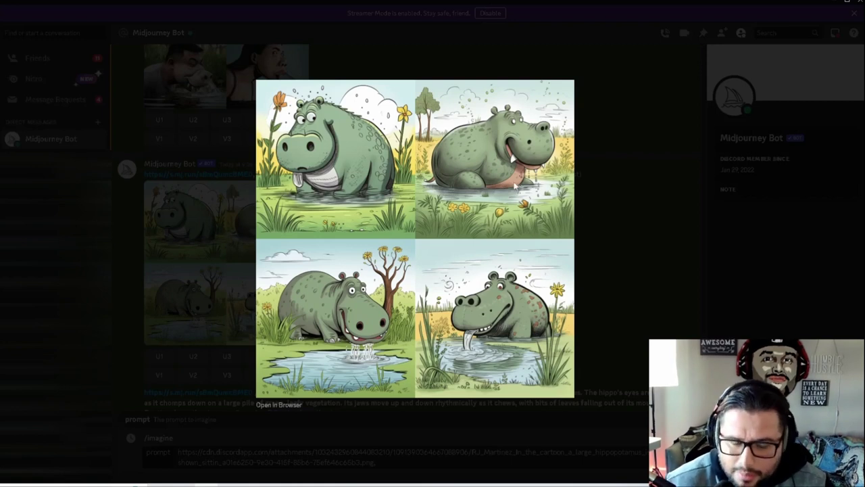
pyautogui.click(623, 208)
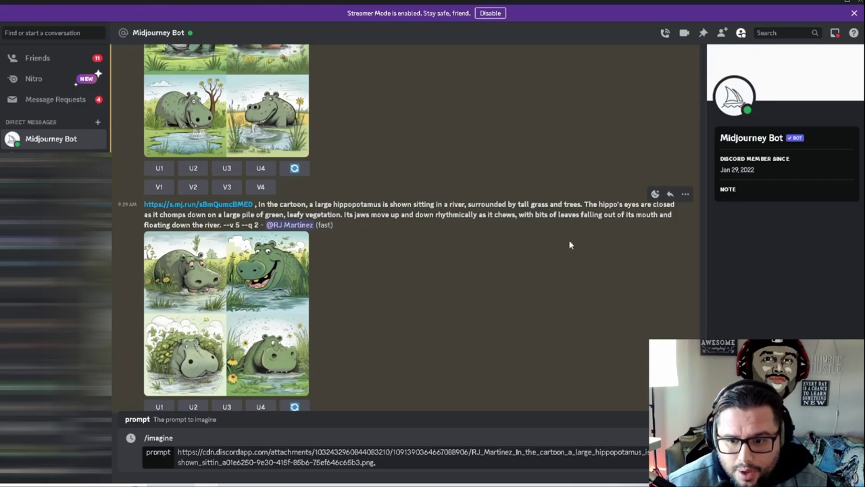
pyautogui.scroll(15, 295, 143)
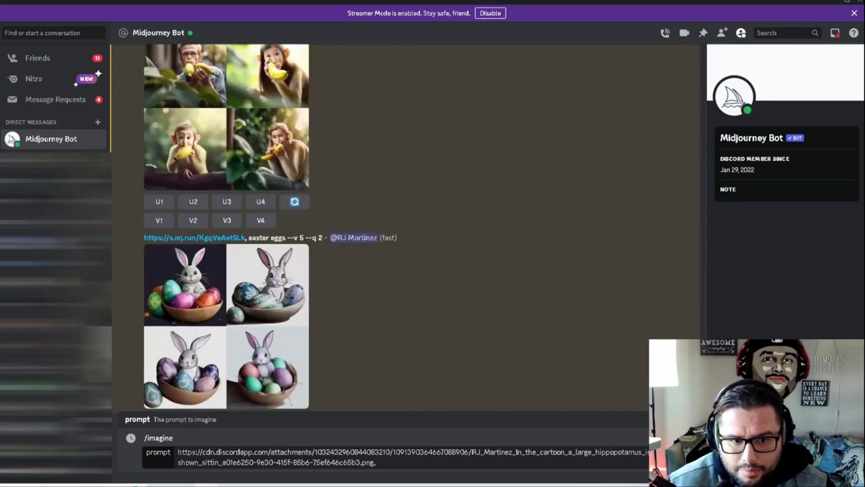
pyautogui.tripleClick(205, 105)
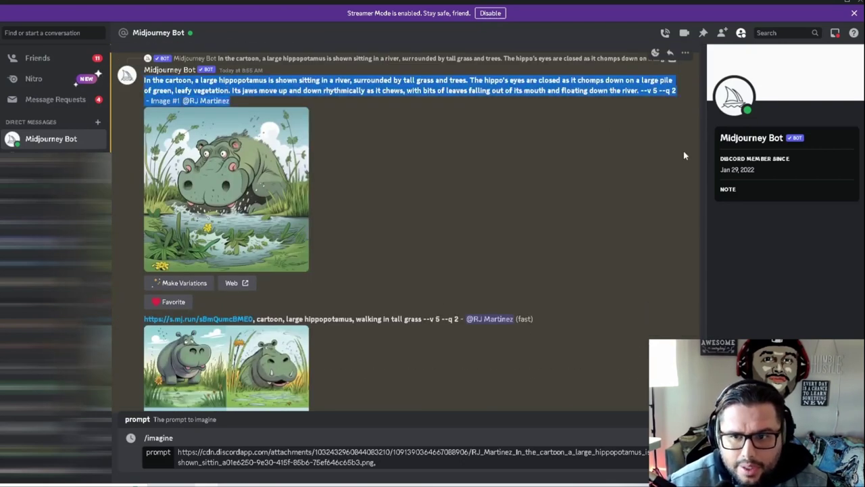
pyautogui.scroll(-15, 392, 228)
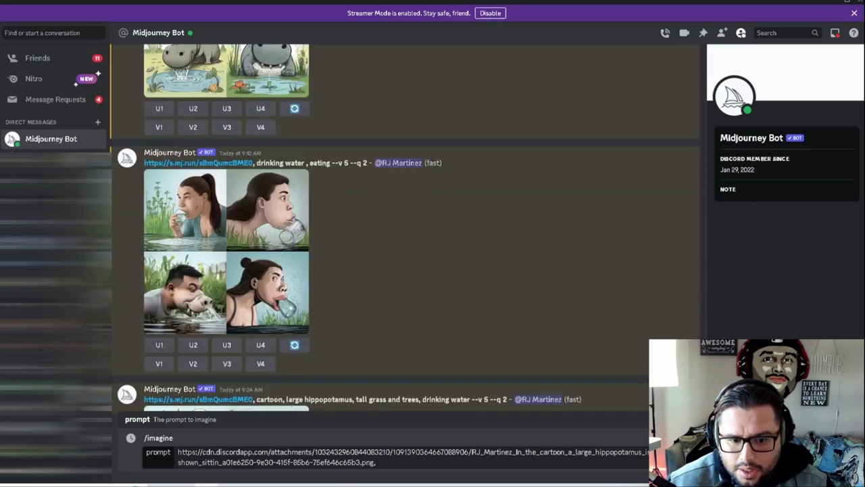
pyautogui.scroll(-3, 406, 227)
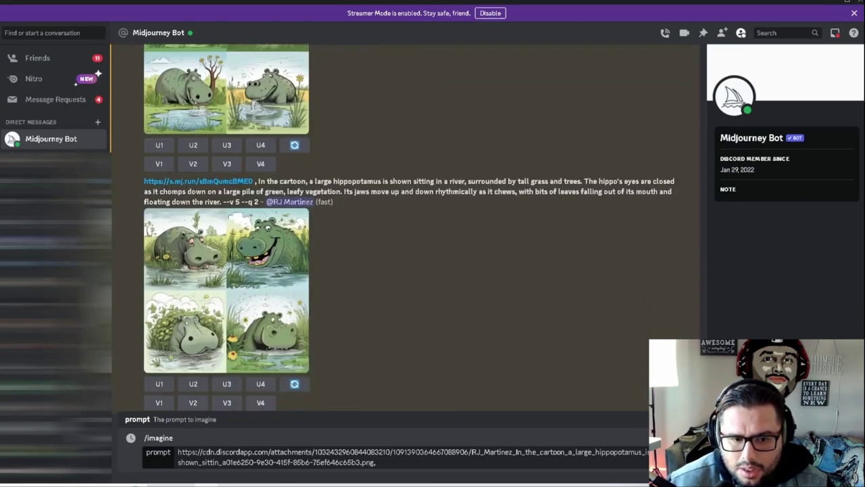
pyautogui.scroll(1, 305, 238)
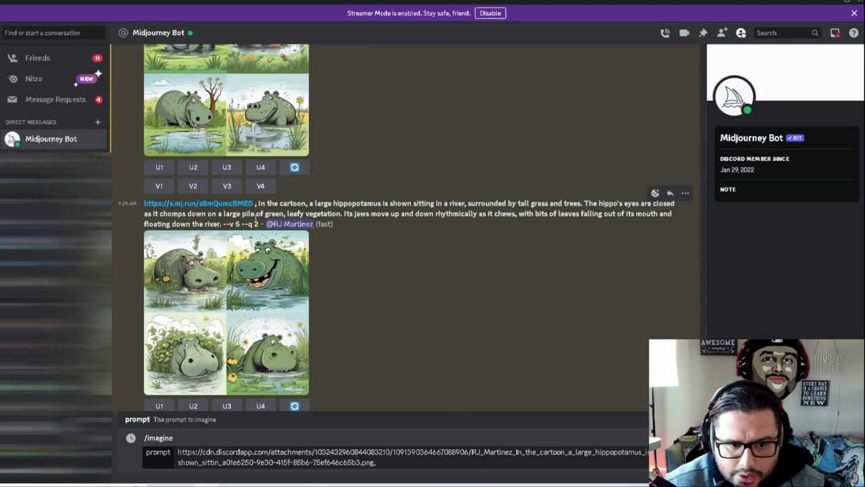
pyautogui.tripleClick(263, 203)
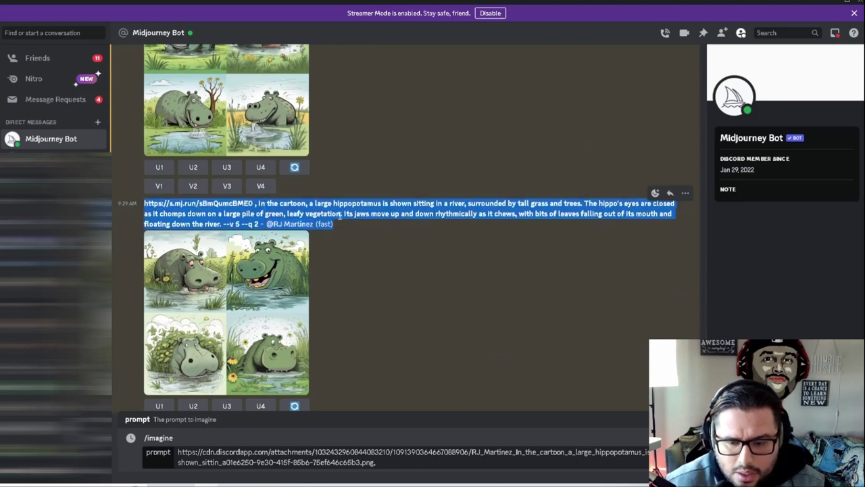
pyautogui.click(370, 290)
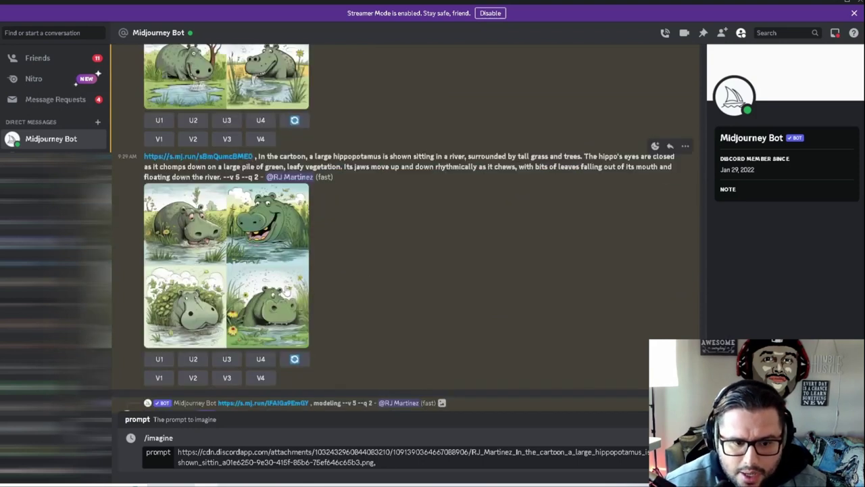
pyautogui.click(284, 293)
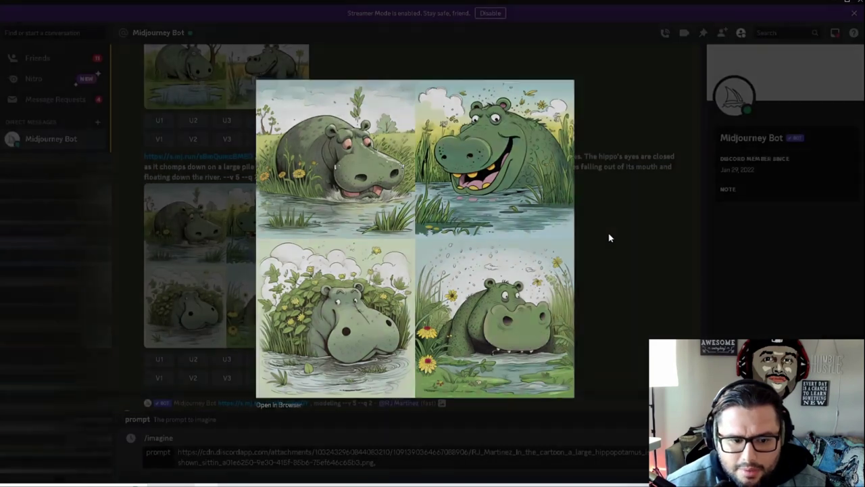
pyautogui.click(606, 240)
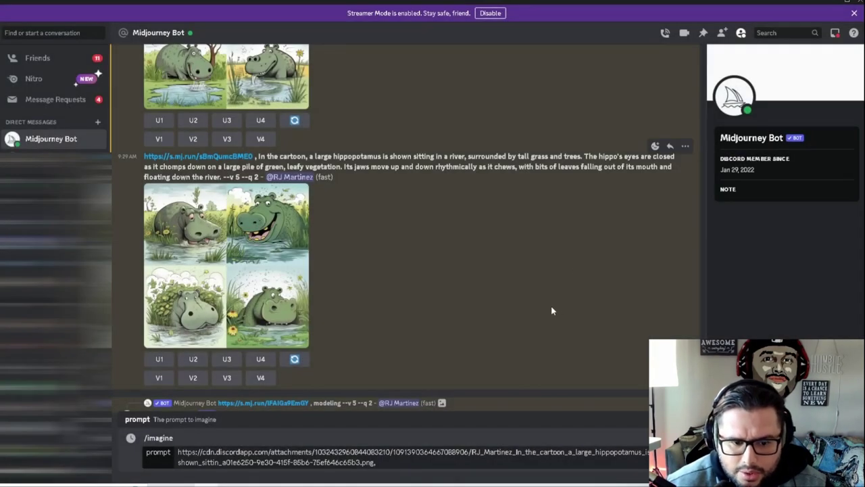
pyautogui.hotkey('ctrl', 'a')
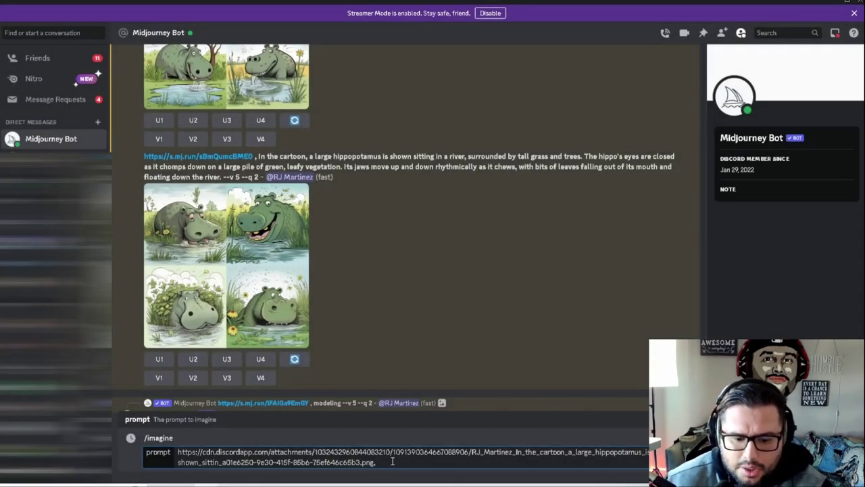
# - Clear the pending /imagine command and attach the portrait JPEG from Downloads
pyautogui.press('BackSpace')
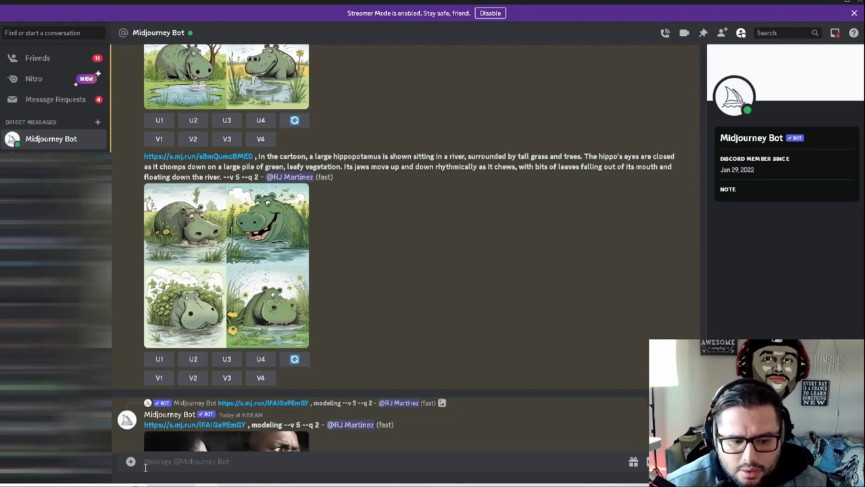
pyautogui.click(131, 461)
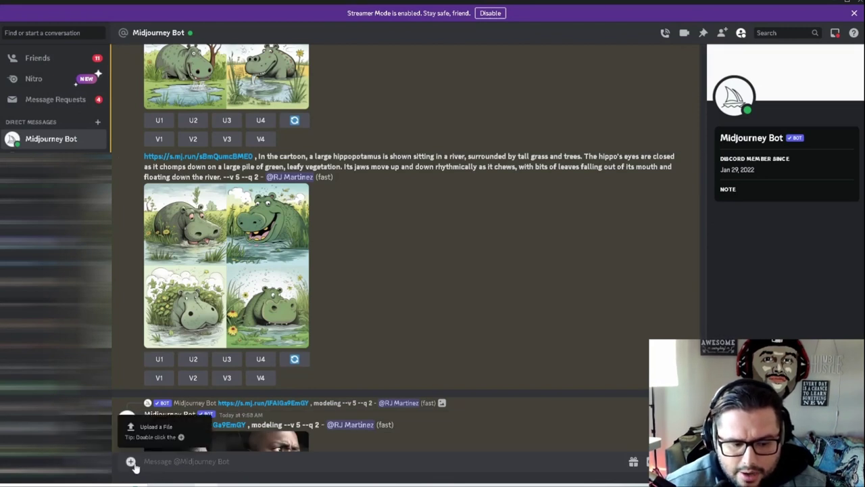
pyautogui.doubleClick(131, 462)
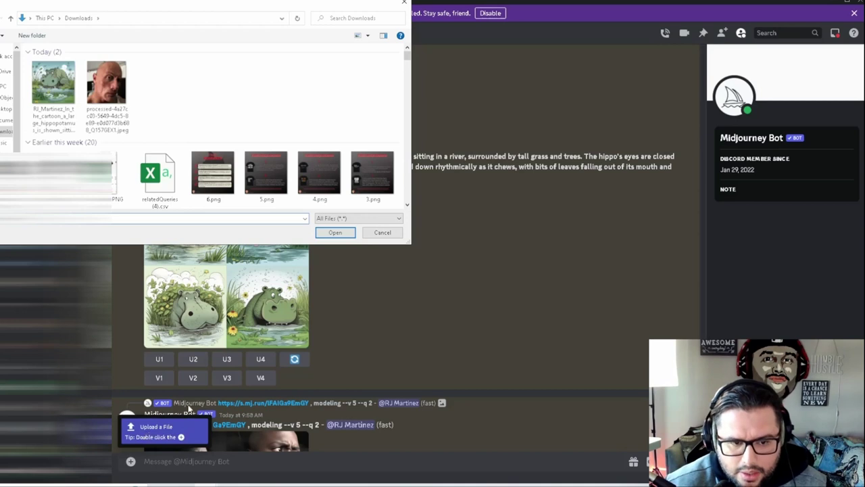
pyautogui.click(67, 98)
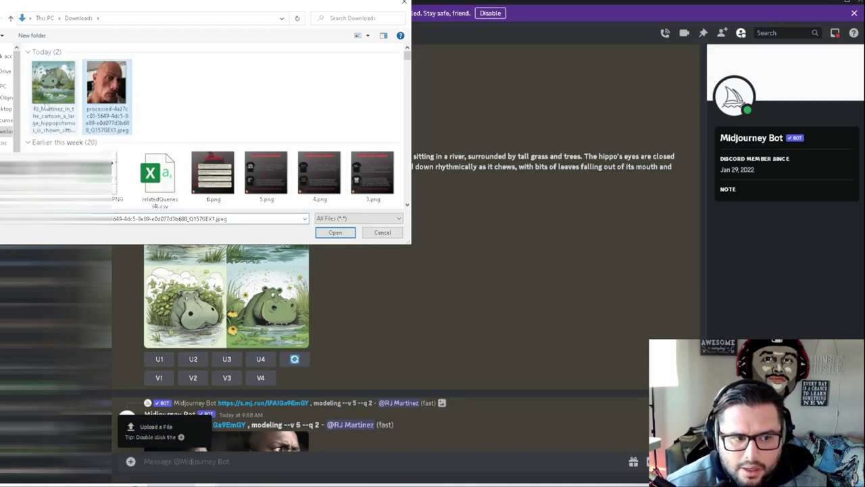
pyautogui.doubleClick(127, 117)
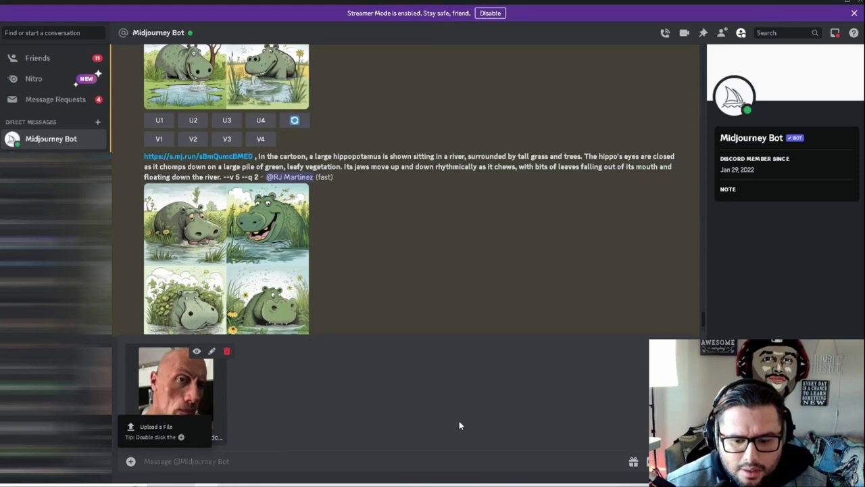
# - Send the portrait photo to the bot and copy its link
pyautogui.click(187, 463)
pyautogui.press('Return')
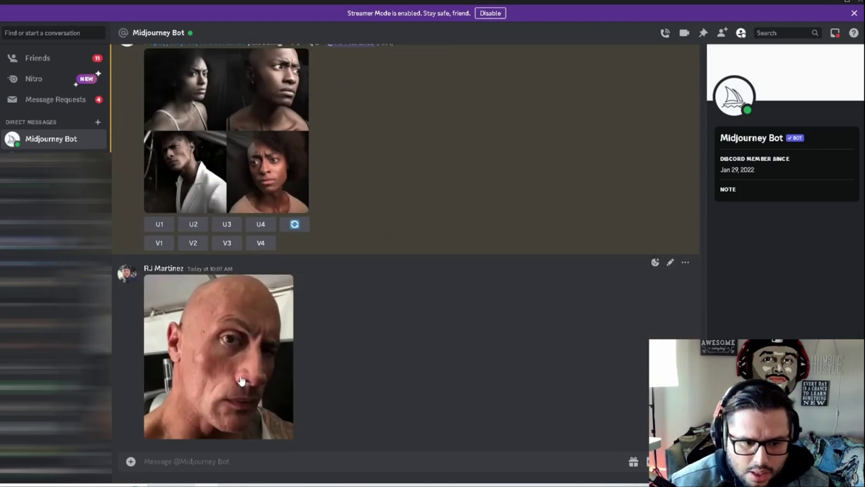
pyautogui.rightClick(242, 382)
pyautogui.click(263, 451)
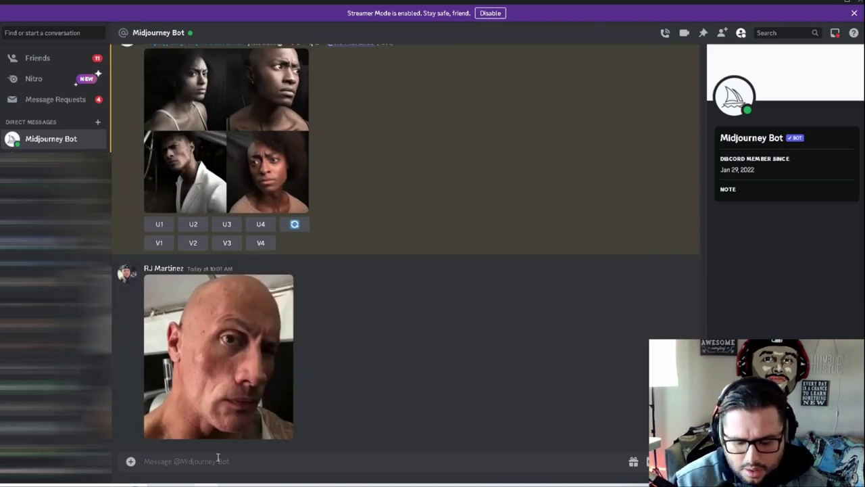
# - Submit /imagine with the portrait link and the prompt 'photoshoot, drinking water'
pyautogui.write('/')
pyautogui.press('Return')
pyautogui.hotkey('ctrl', 'v')
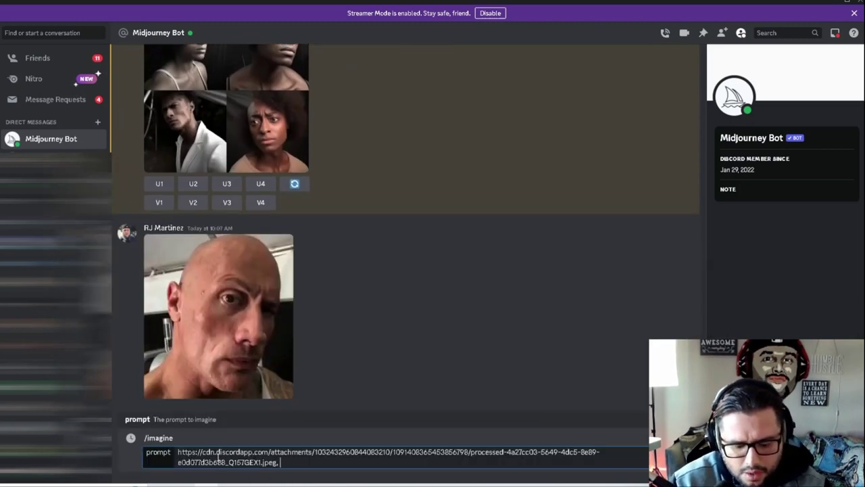
pyautogui.write(', rock jo')
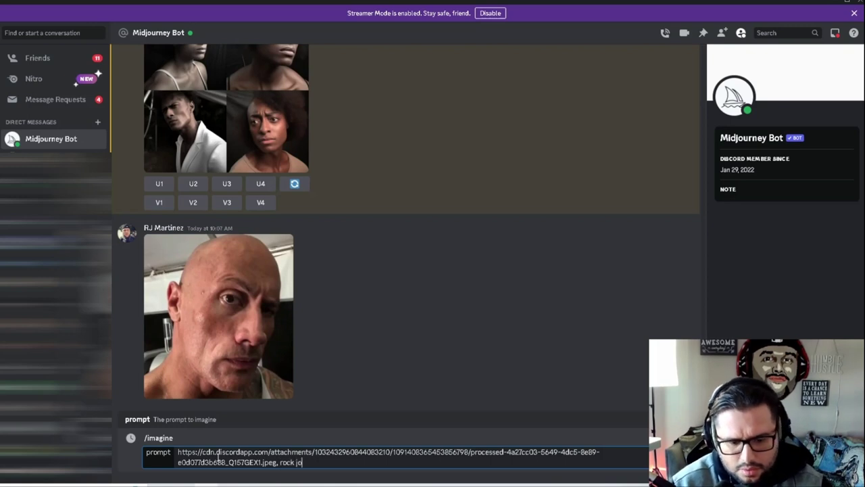
pyautogui.press('BackSpace')
pyautogui.press('BackSpace')
pyautogui.press('BackSpace')
pyautogui.press('BackSpace')
pyautogui.press('BackSpace')
pyautogui.press('BackSpace')
pyautogui.press('BackSpace')
pyautogui.write('photoshoot, drinking wa')
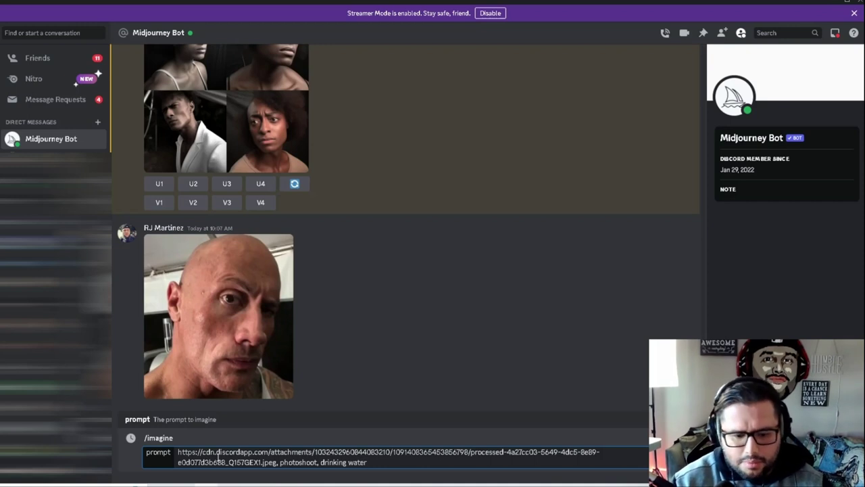
pyautogui.write('ter')
pyautogui.press('Return')
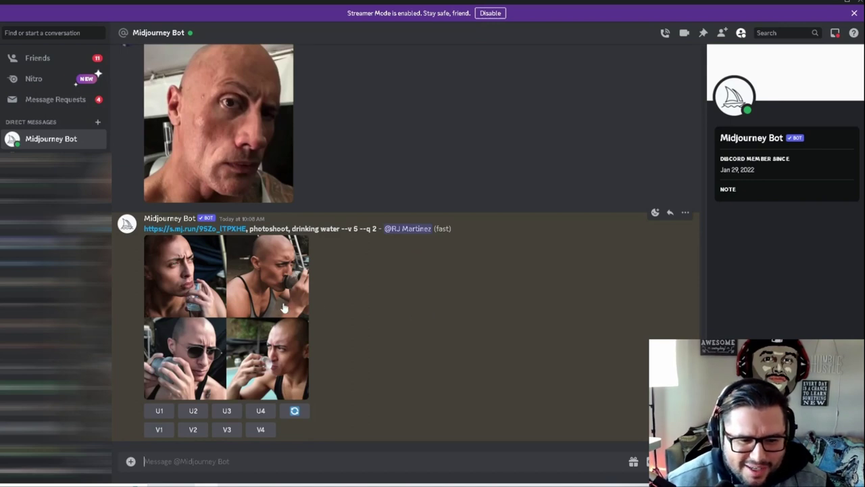
pyautogui.click(239, 303)
pyautogui.press('Left')
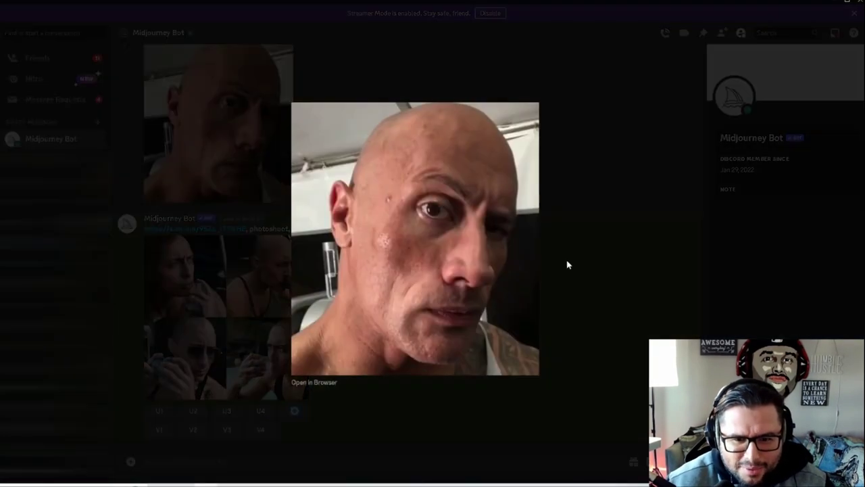
pyautogui.click(251, 313)
pyautogui.click(252, 313)
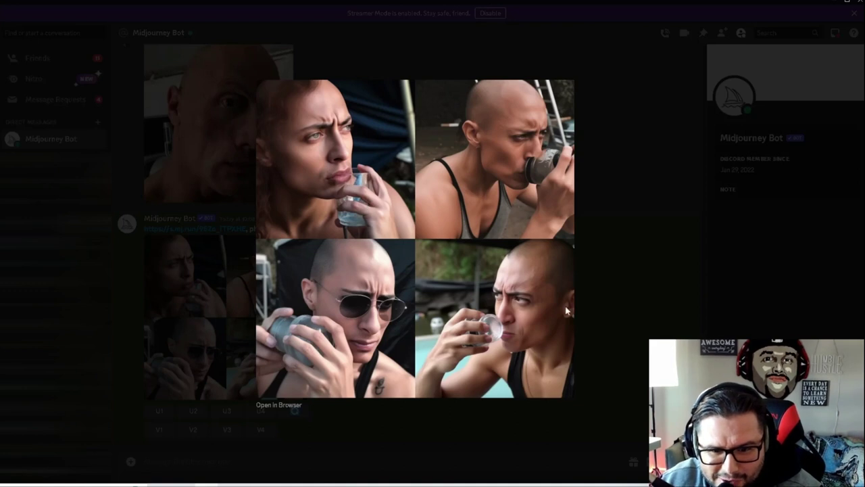
pyautogui.click(630, 314)
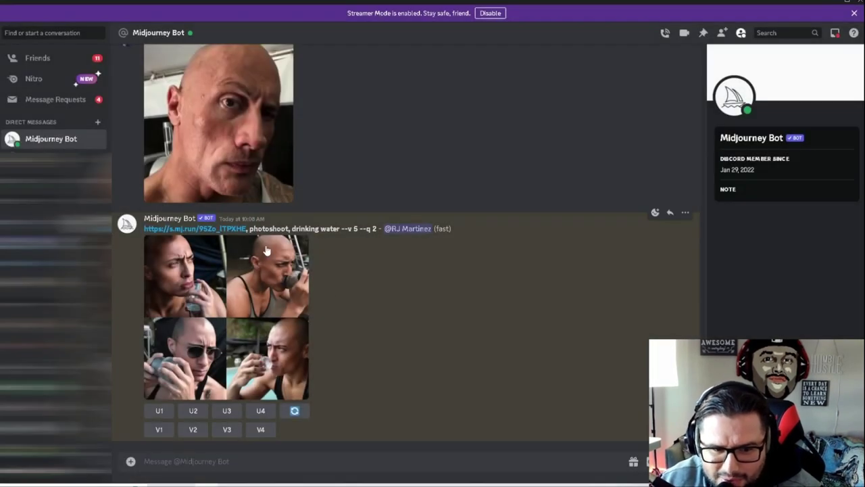
pyautogui.moveTo(257, 231); pyautogui.dragTo(341, 232)
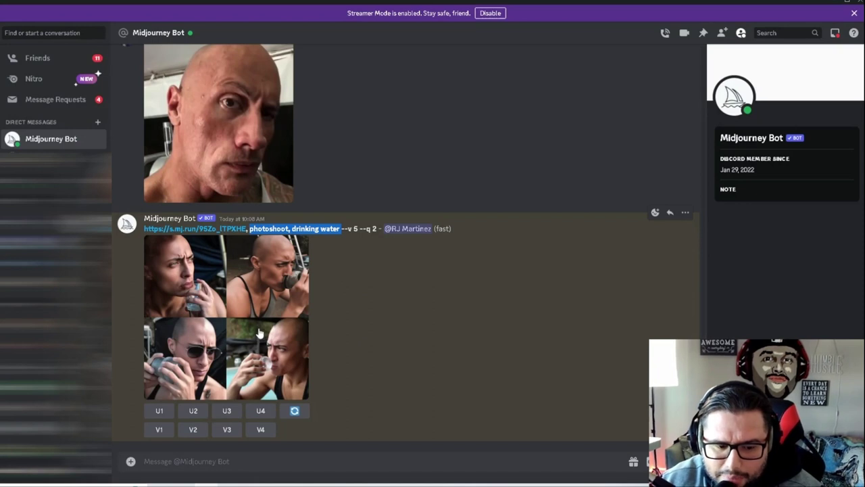
pyautogui.click(264, 225)
pyautogui.moveTo(249, 228); pyautogui.dragTo(342, 229)
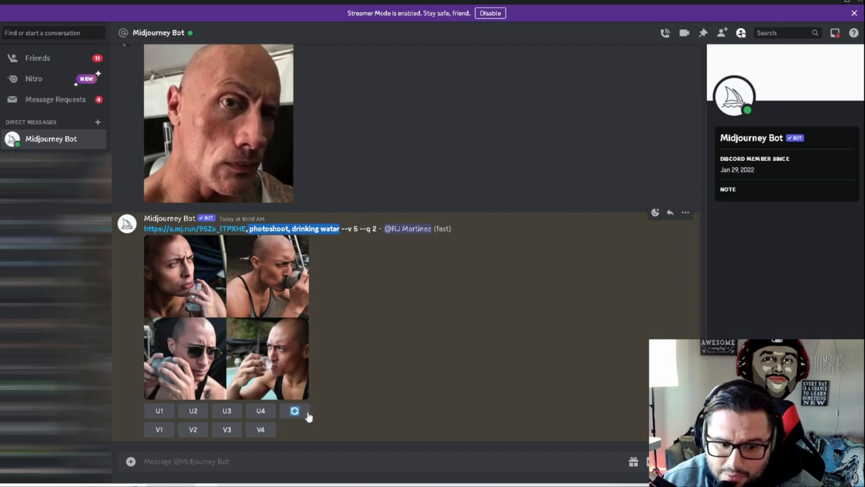